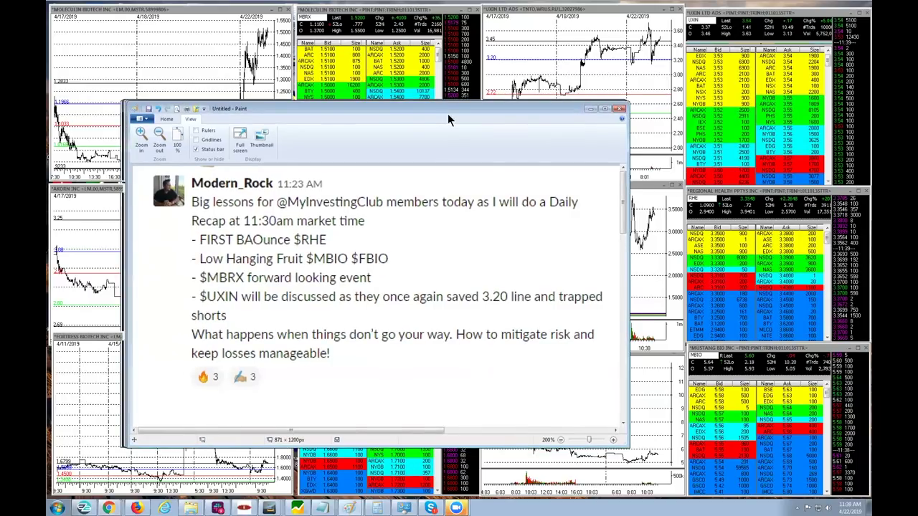
- Close the Paint recap announcement screenshot
left_click(590, 108)
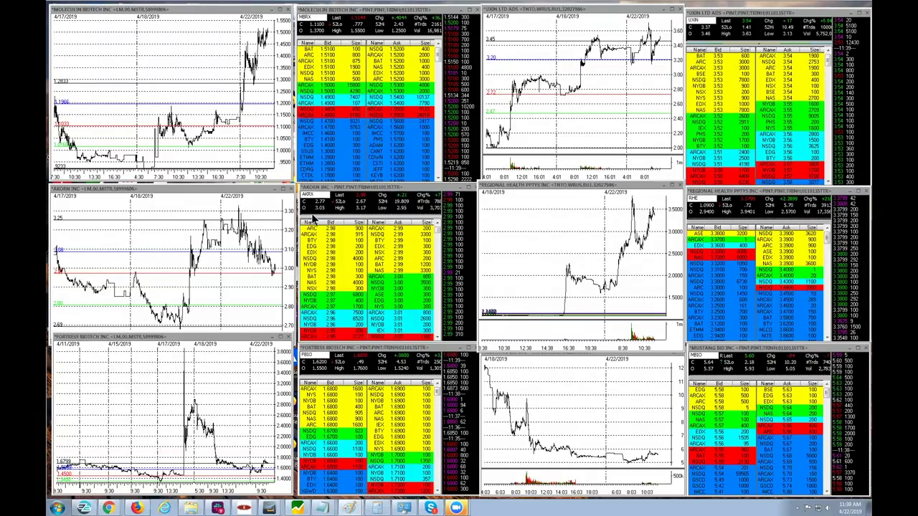
- Load Tonix Pharmaceuticals (TNXP) into the middle Level 2 window, then enlarge the Regional Health (RHE) chart
left_click(329, 209)
type("TN")
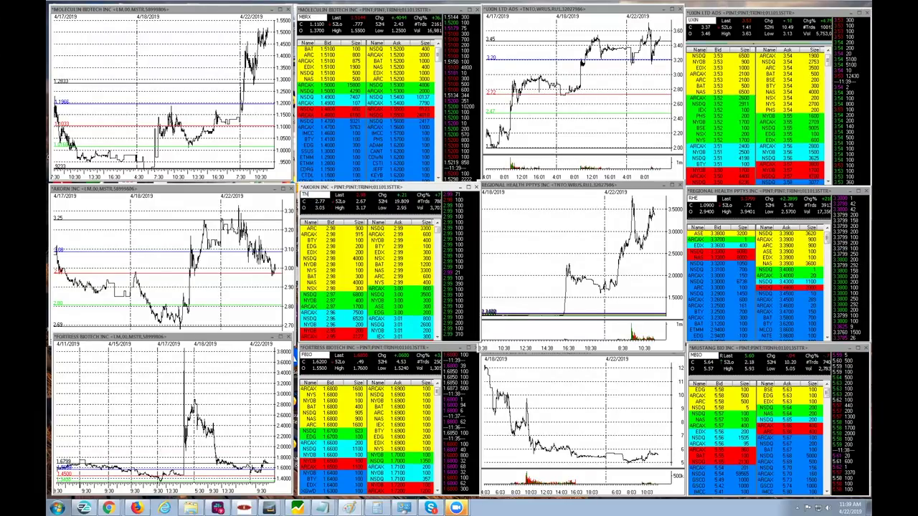
type("XP")
key("Return")
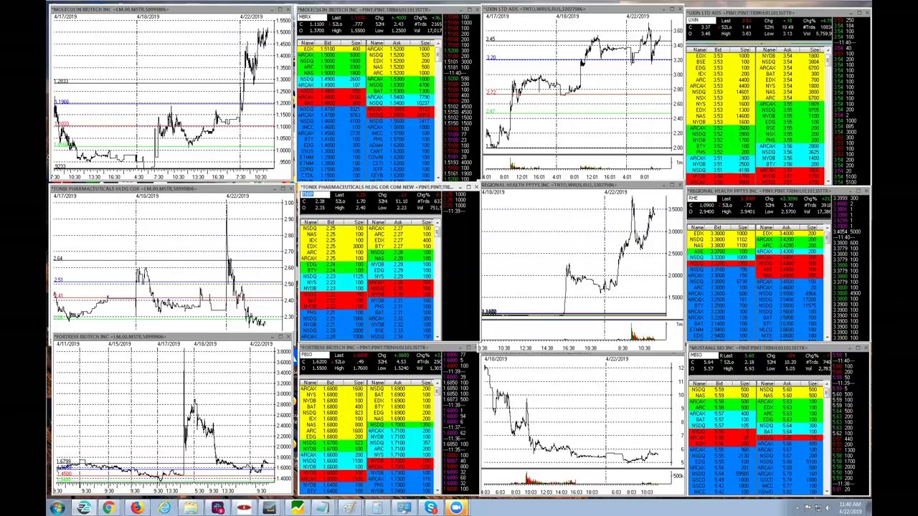
double_click(536, 186)
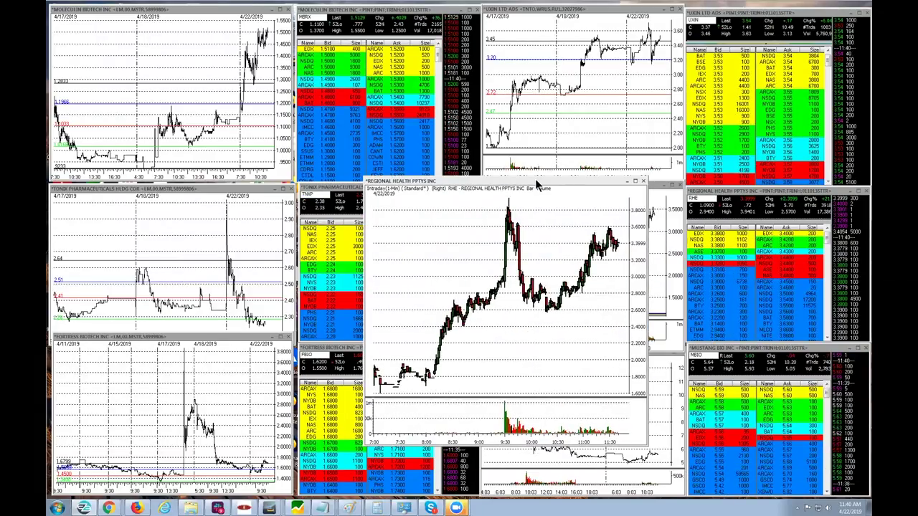
double_click(536, 183)
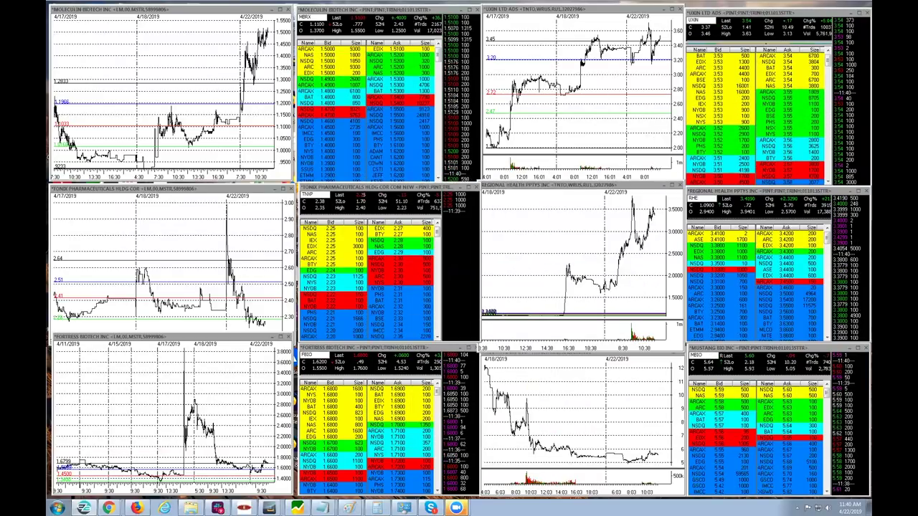
double_click(239, 152)
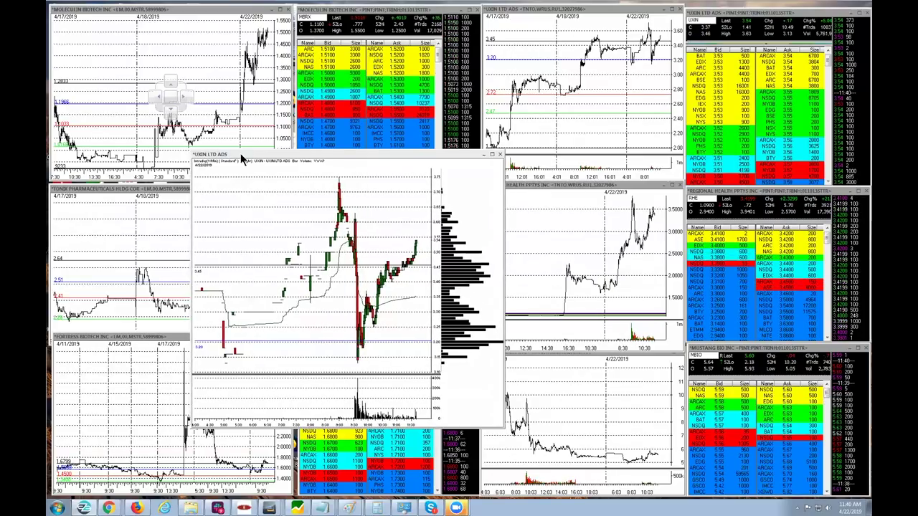
double_click(240, 153)
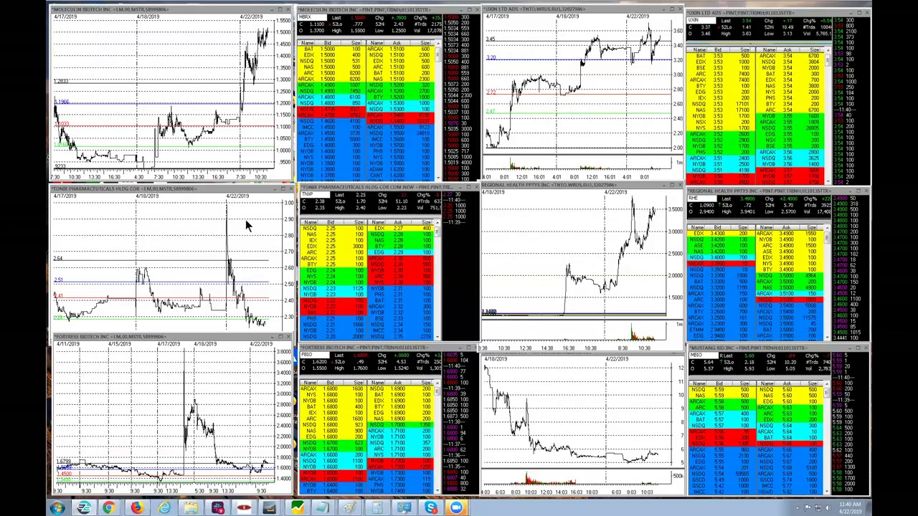
- Change the middle Level 2 window's ticker from TNXP to AKSX
left_click(354, 205)
type("A")
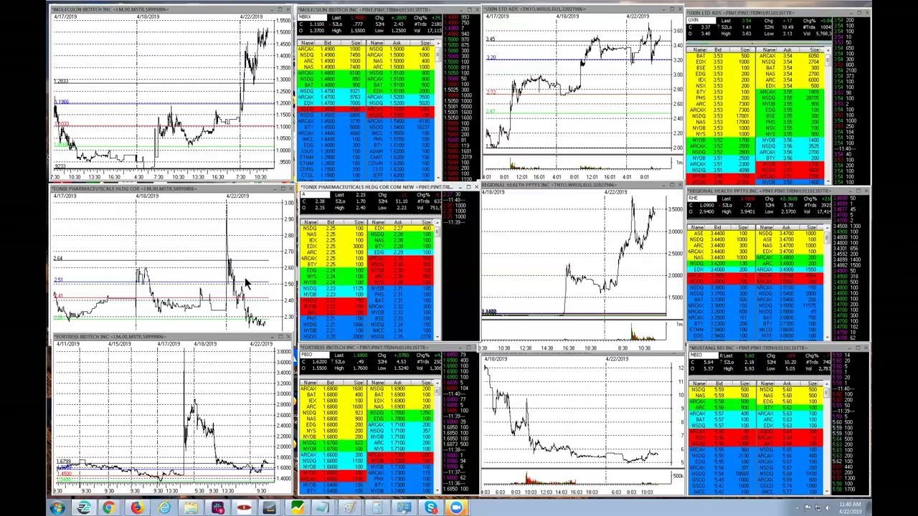
type("AKSX")
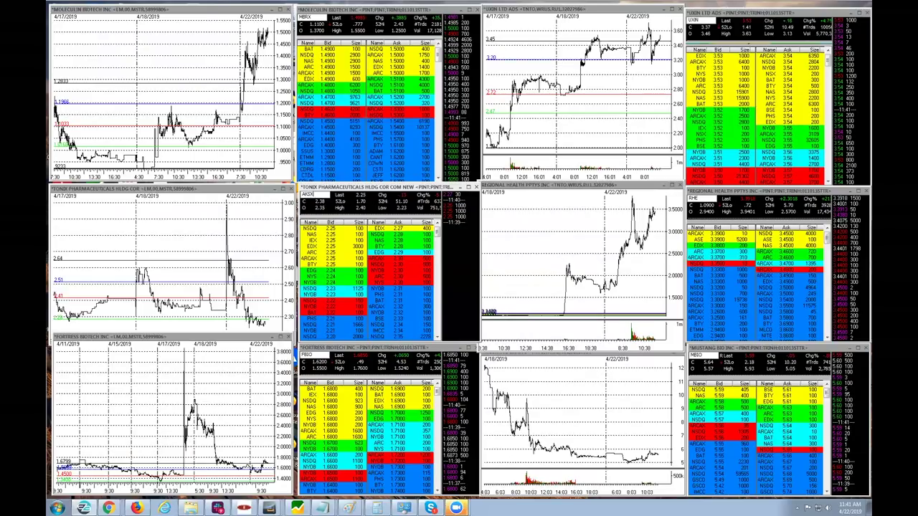
key("Return")
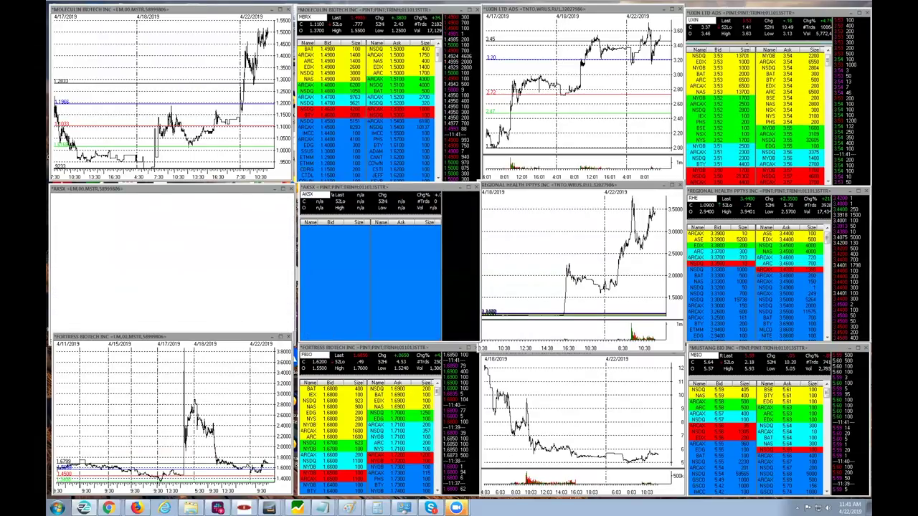
- Load Akorn (AKRX) back into the middle Level 2 window and its linked chart
type("AKR")
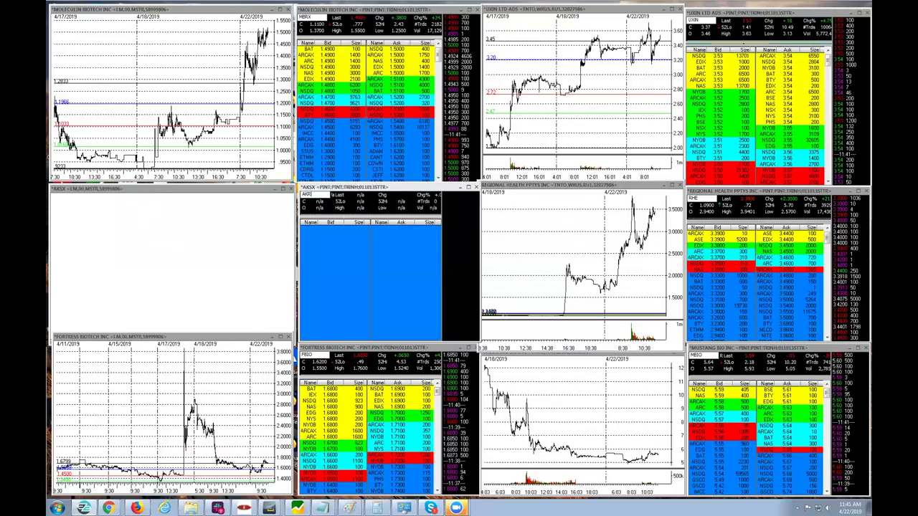
type("X")
key("Return")
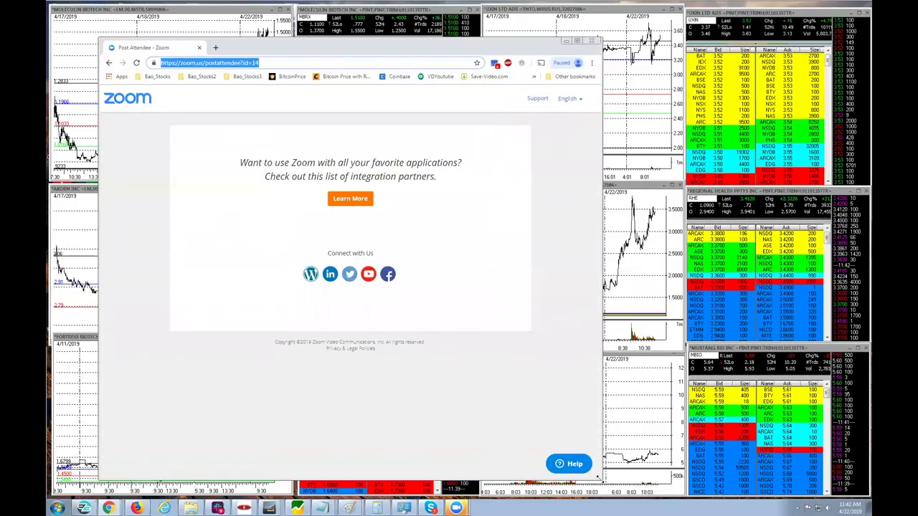
- Shrink the Chrome window and move it toward the screen centre, then start entering an address
left_click_drag(598, 479, 466, 380)
left_click_drag(301, 33, 370, 101)
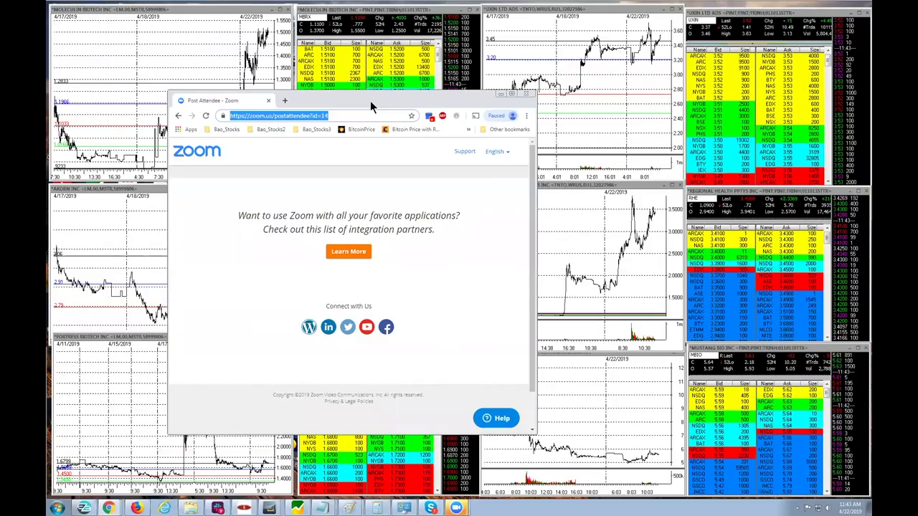
type("f")
key("Return")
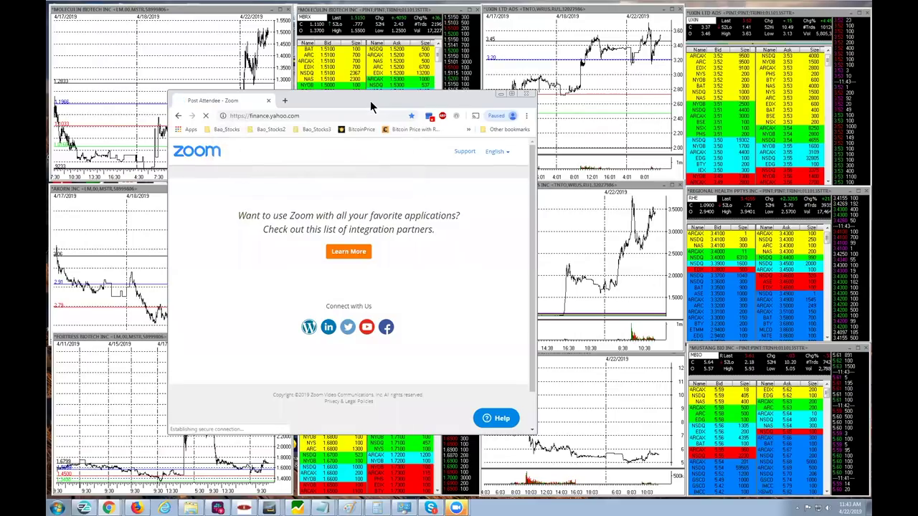
left_click(301, 113)
type("finviz")
key("Return")
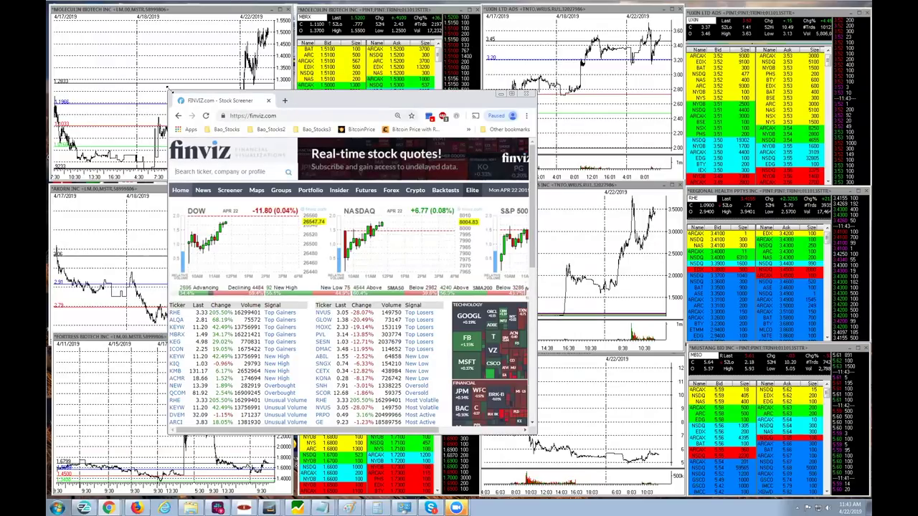
left_click_drag(167, 89, 106, 41)
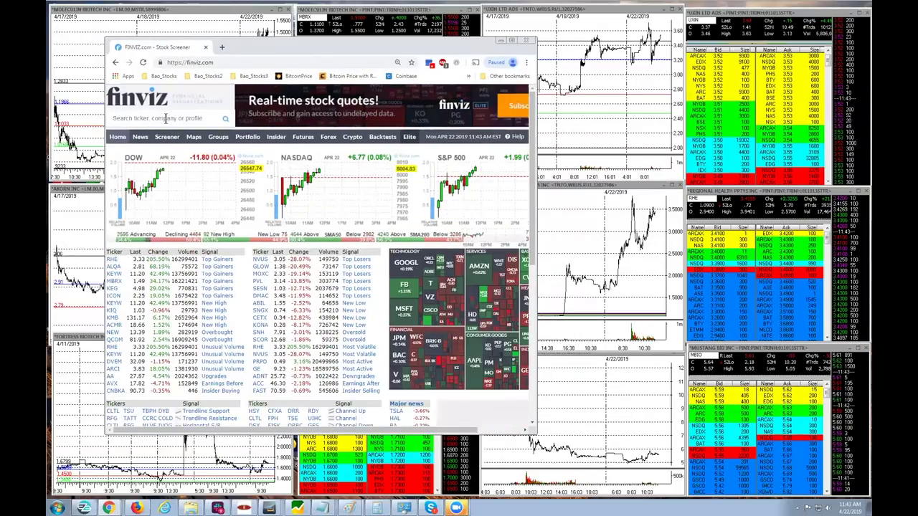
left_click(167, 119)
type("rhe")
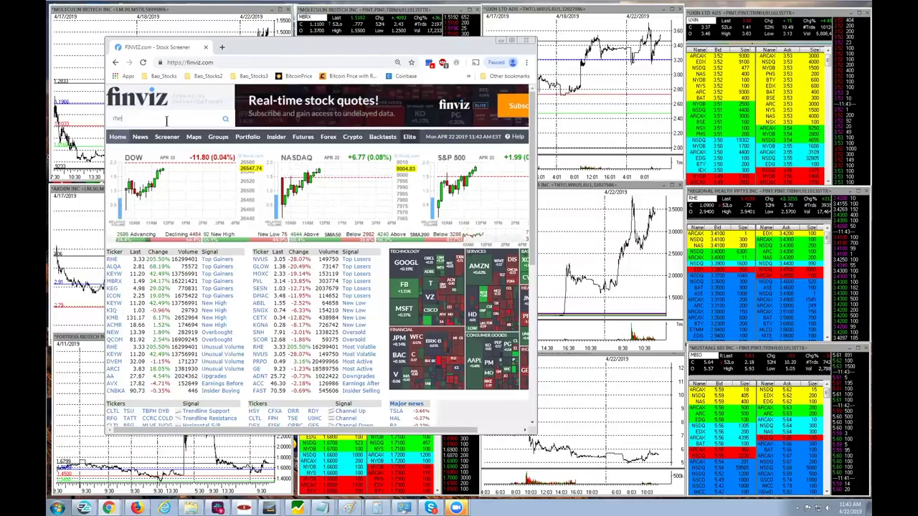
key("Return")
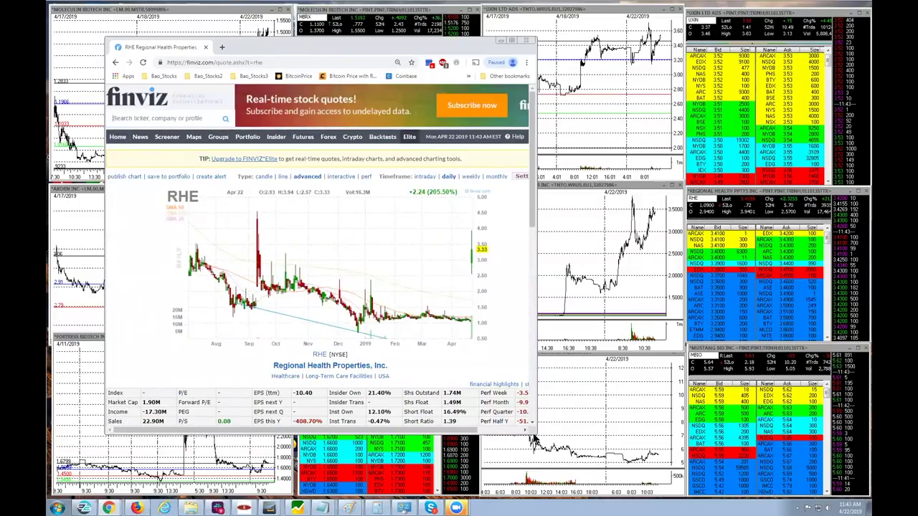
left_click_drag(532, 435, 562, 439)
scroll(491, 419, "down", 2)
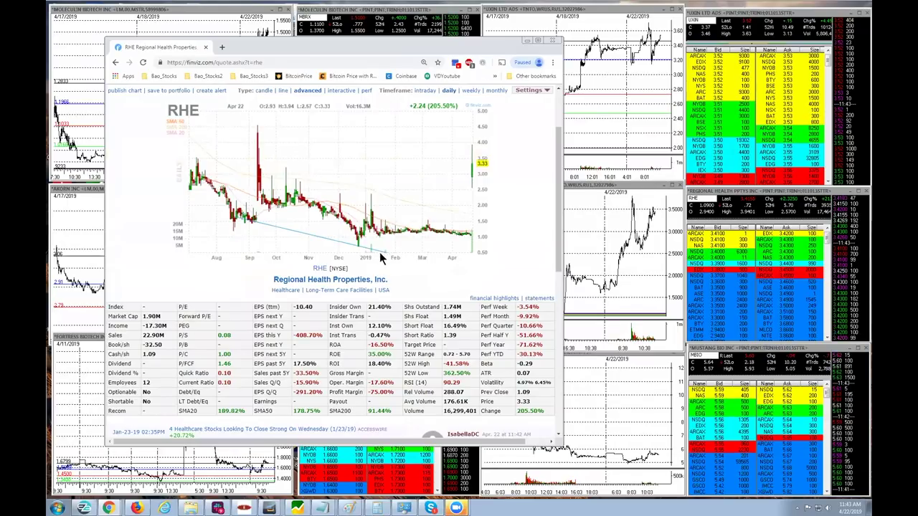
scroll(310, 320, "down", 3)
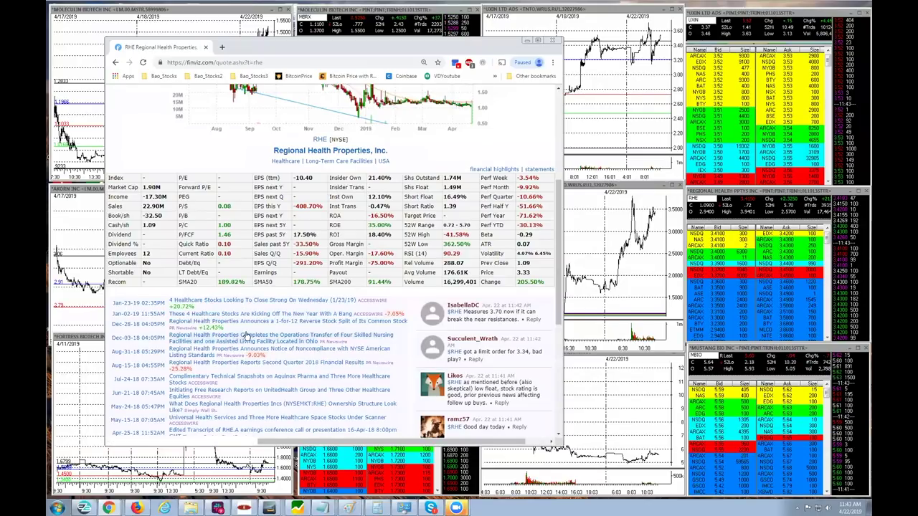
scroll(244, 337, "up", 1)
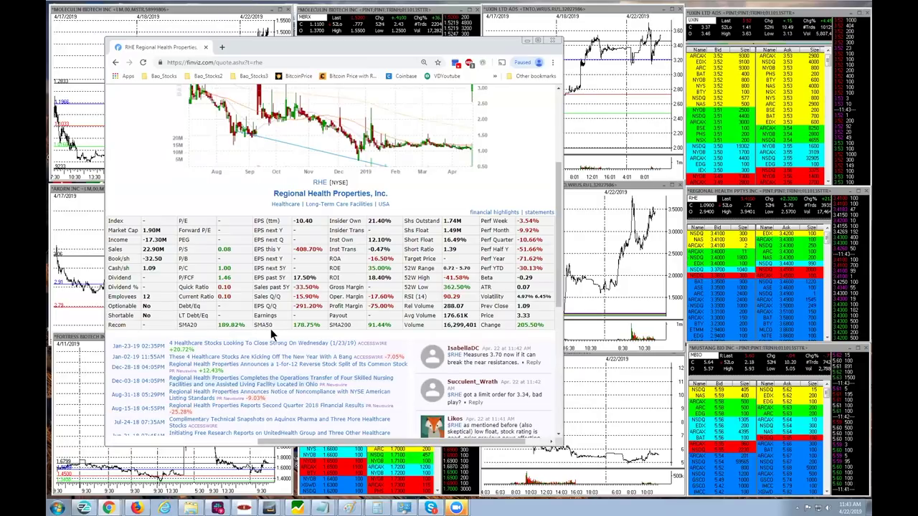
left_click(222, 48)
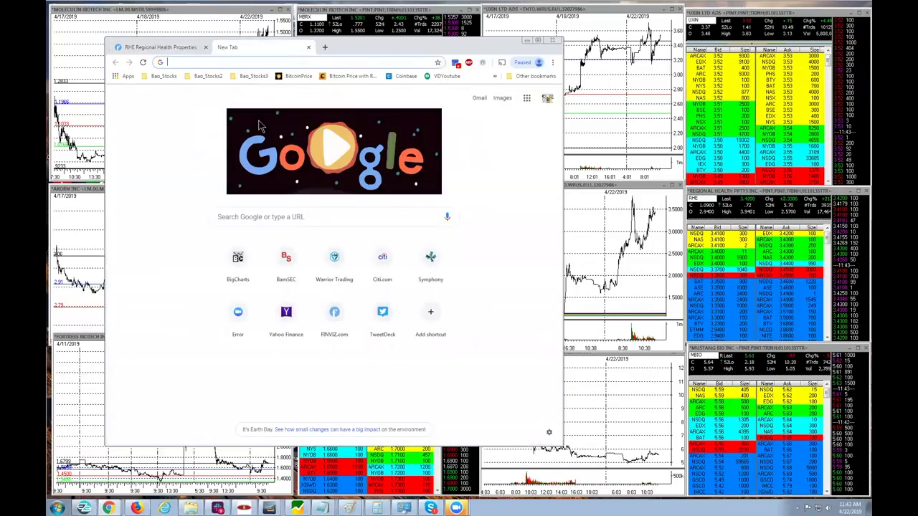
- Open BamSEC, search RHE for Regional Health Properties filings, then return to the Finviz tab
type("bam")
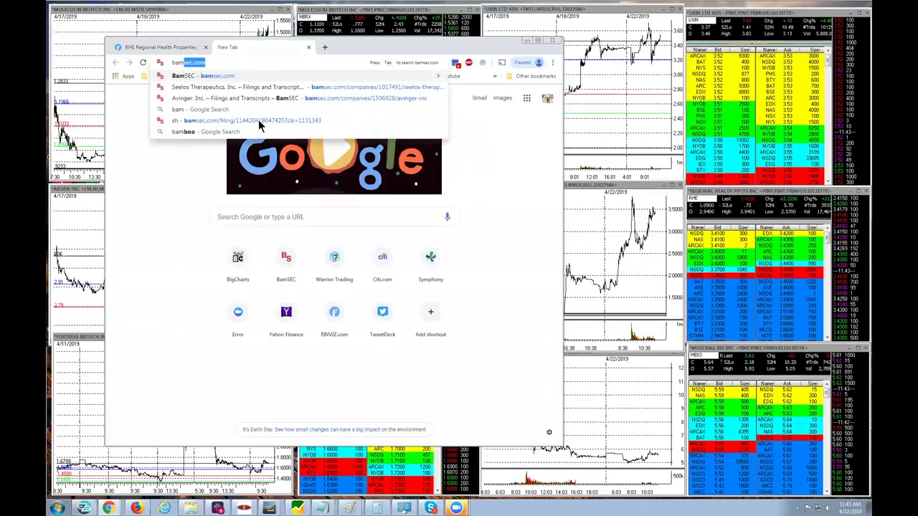
key("Return")
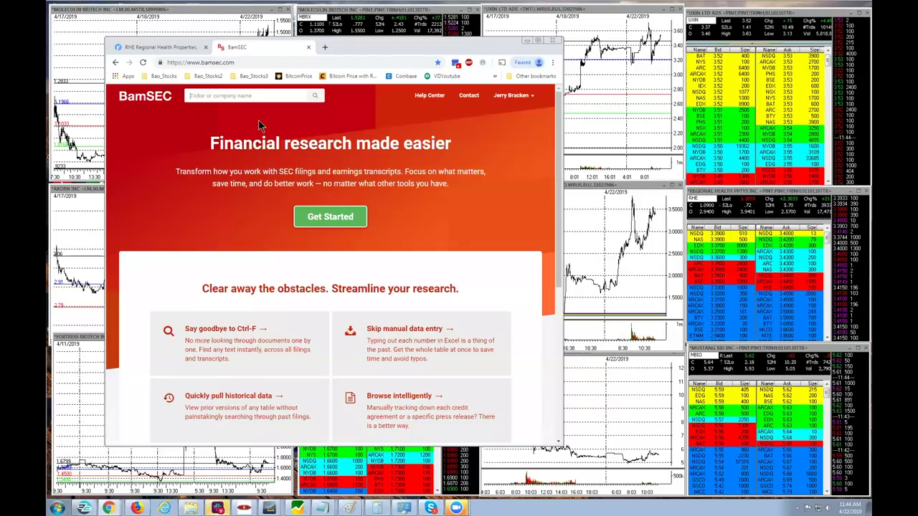
type("rhe")
key("Return")
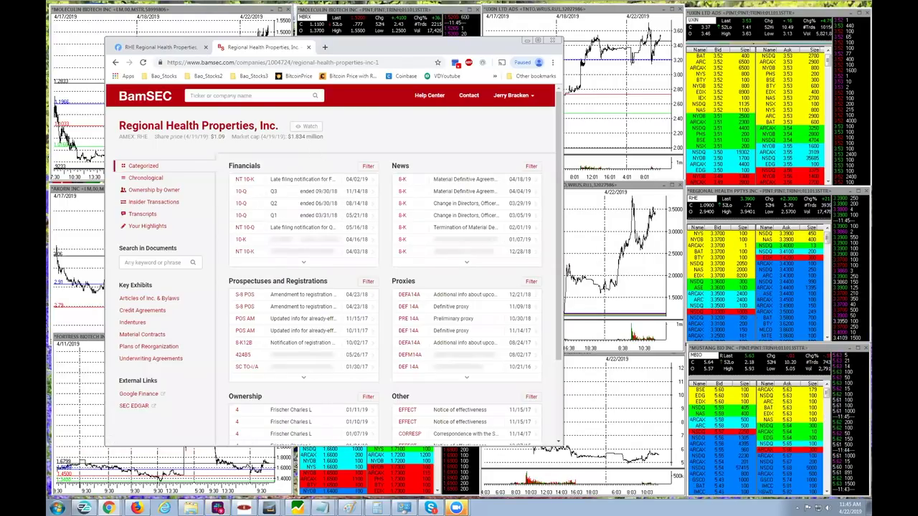
left_click(150, 47)
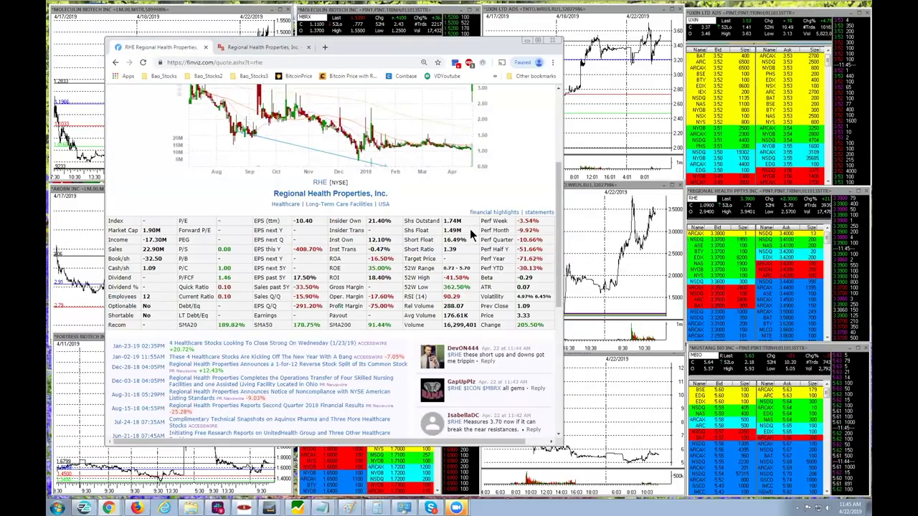
left_click_drag(470, 229, 436, 239)
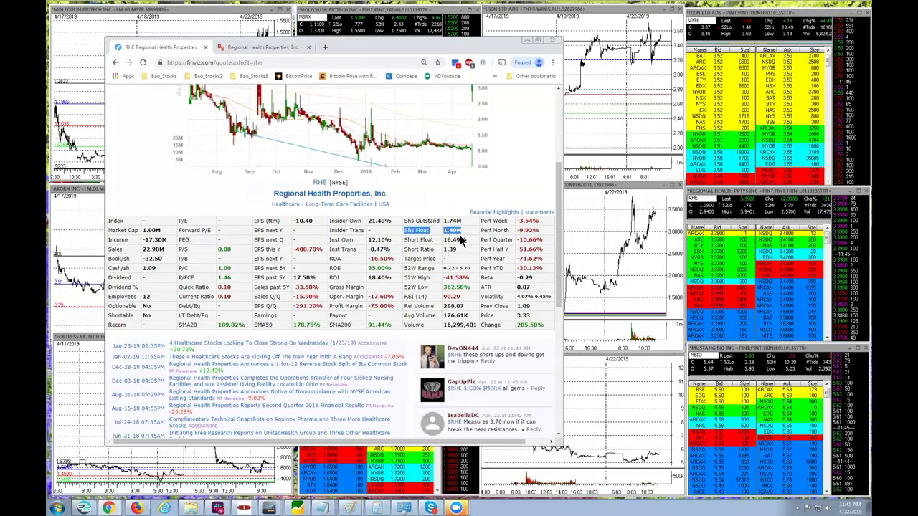
left_click(461, 237)
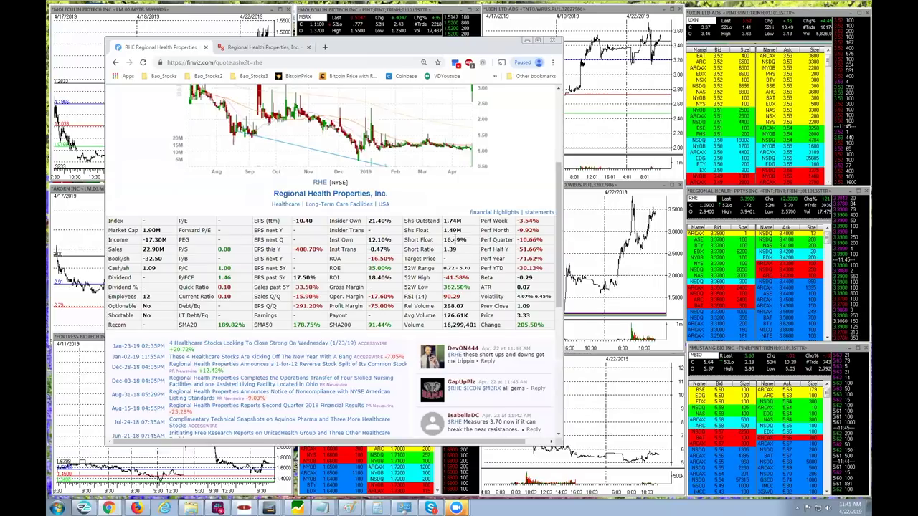
left_click_drag(368, 239, 393, 240)
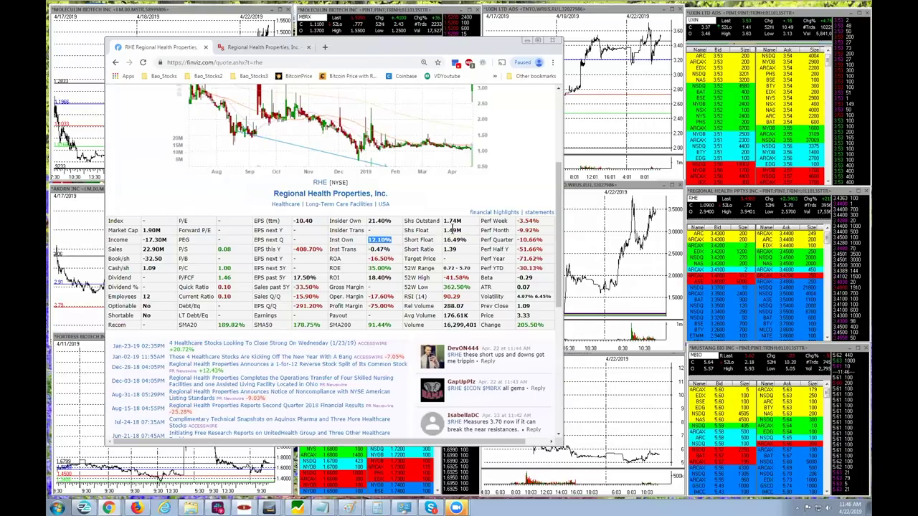
left_click(260, 47)
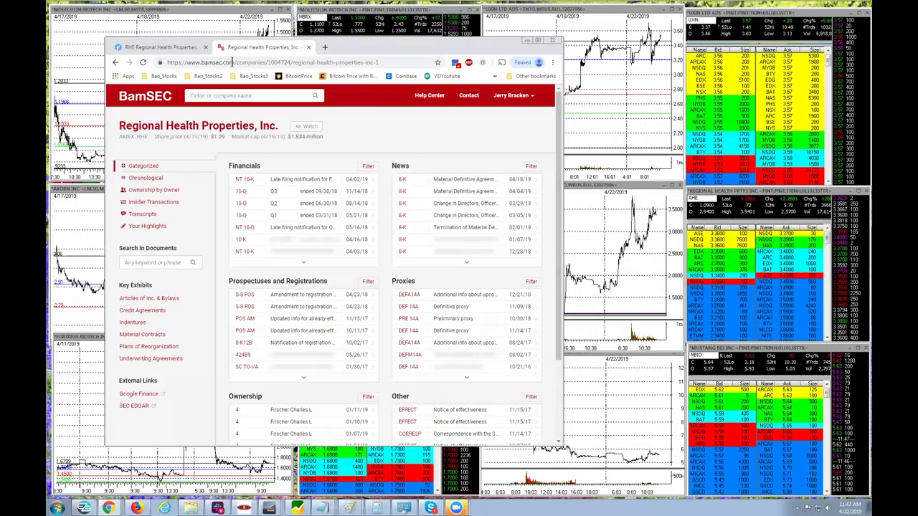
left_click(170, 49)
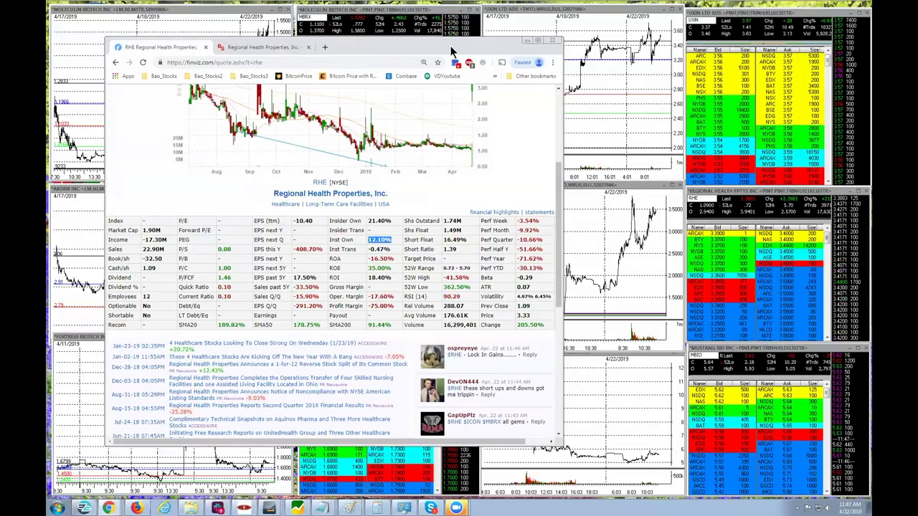
left_click_drag(465, 54, 439, 55)
- Narrow and lower the Chrome window, bring up the BamSEC filings tab, then minimize Chrome
left_click_drag(535, 142, 502, 141)
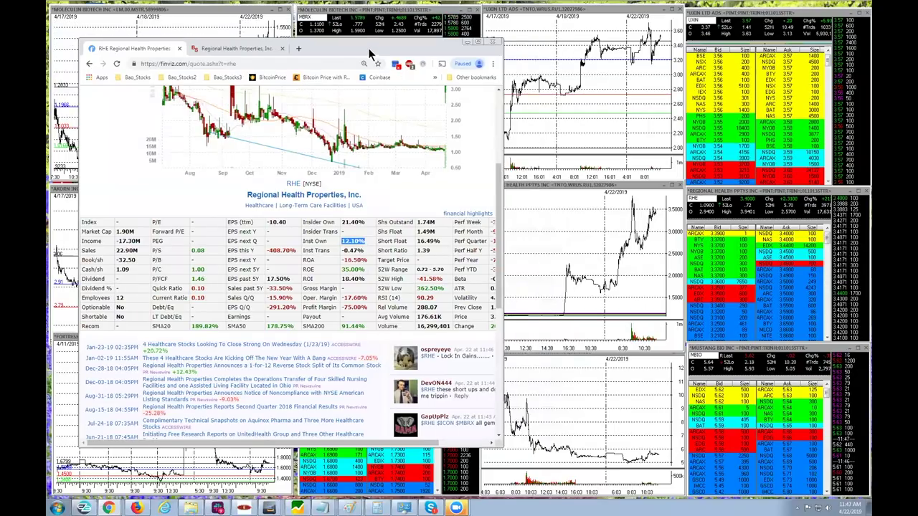
left_click_drag(369, 54, 370, 106)
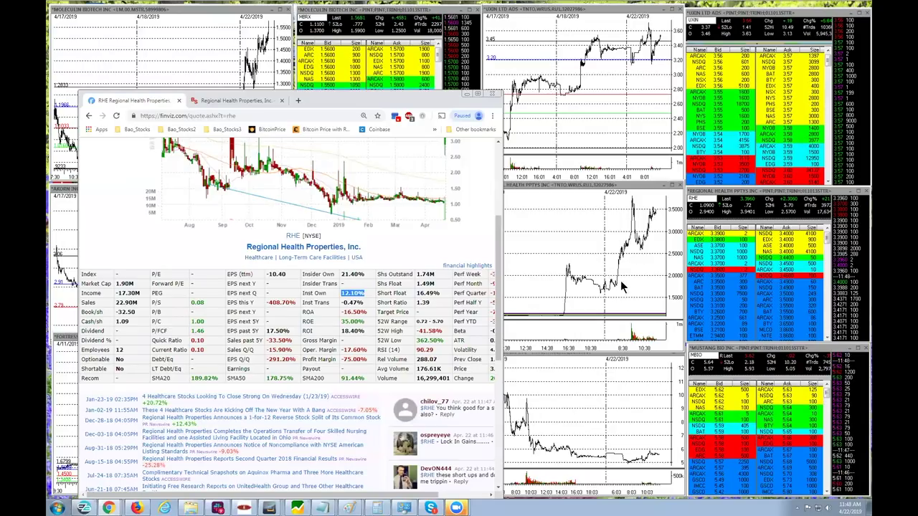
left_click_drag(379, 96, 378, 94)
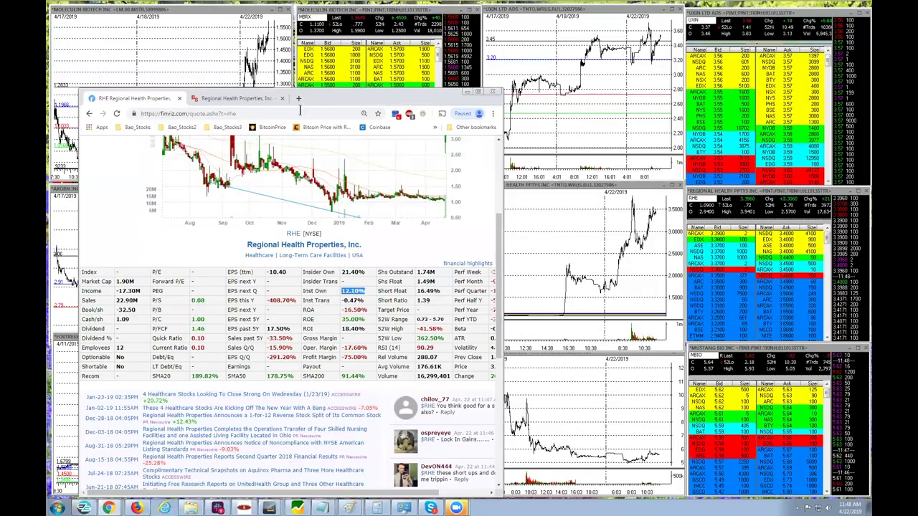
left_click(232, 99)
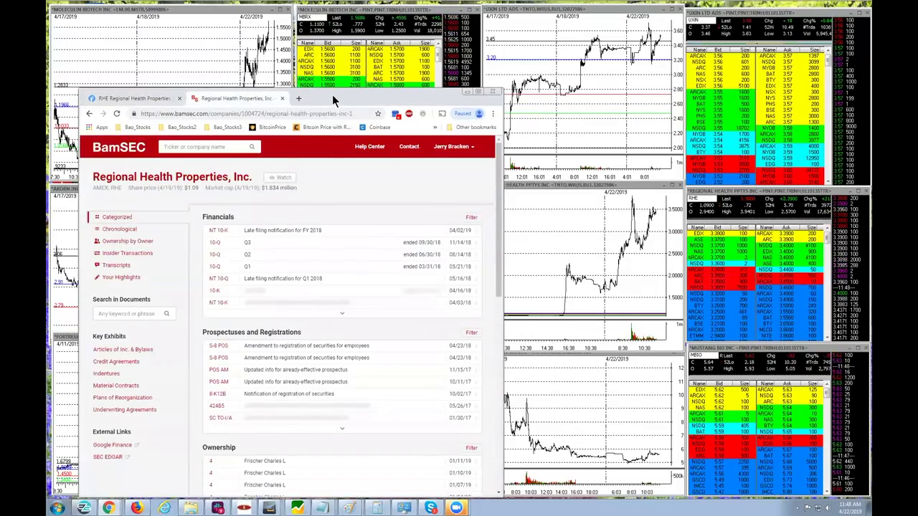
left_click(466, 91)
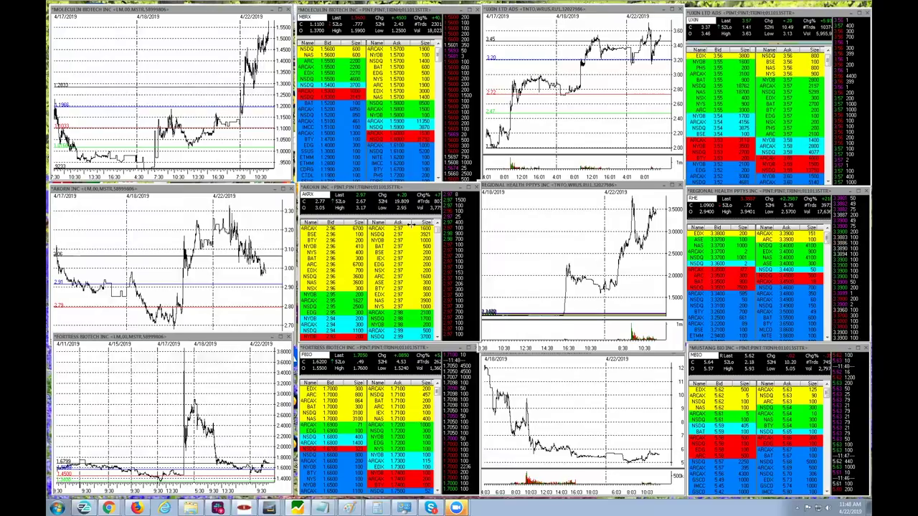
- Put RHE in the middle Level 2 window and linked left chart, with AKORN in the right-hand quote window
left_click(322, 198)
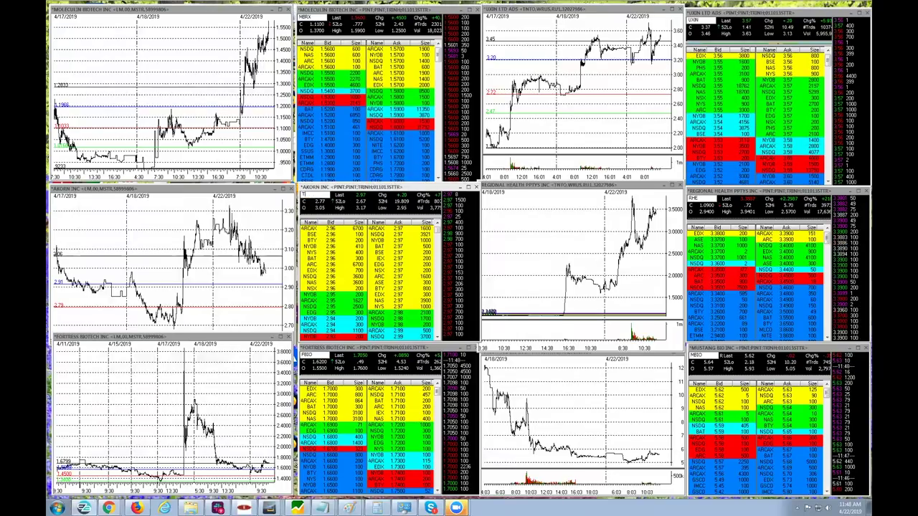
type("RHE")
key("Return")
left_click(717, 208)
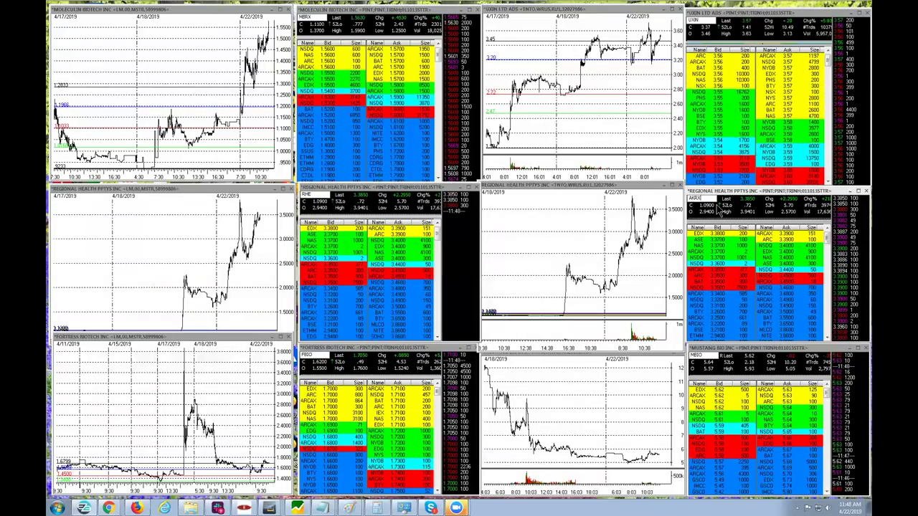